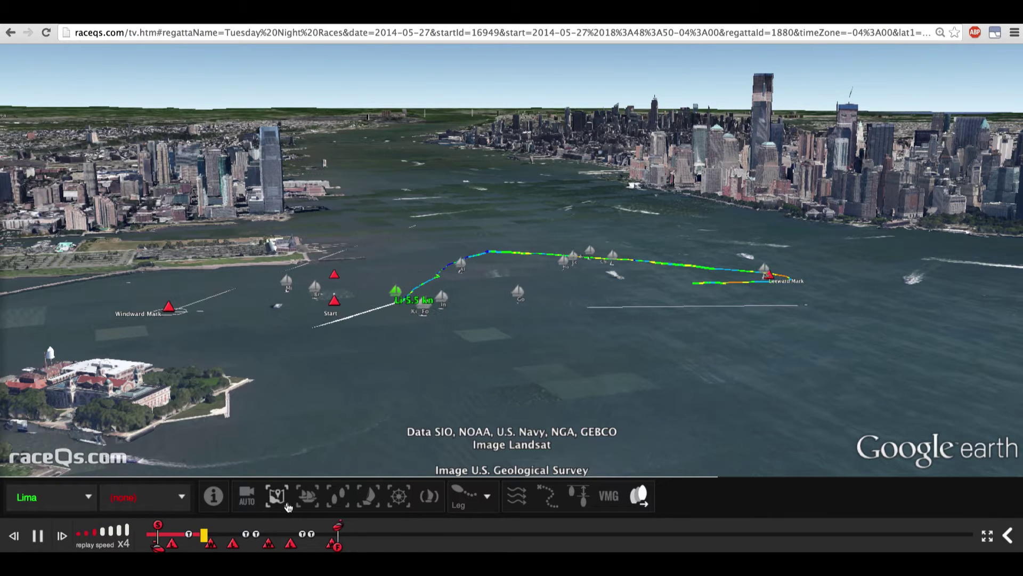
Step: Bring up the camera view choices while Lima's replay runs at x4
{"action": "left_click", "coordinate": [308, 497]}
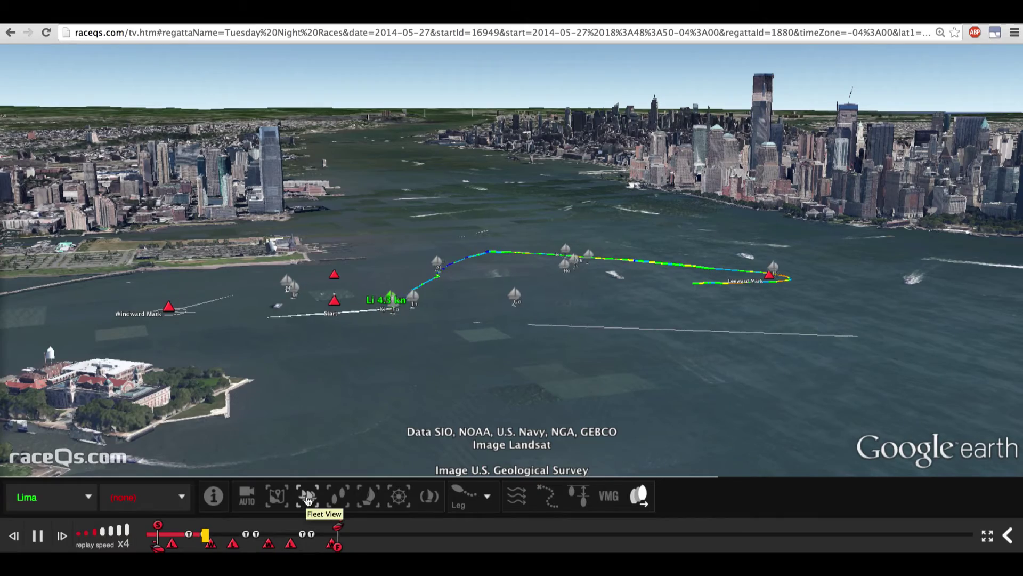
Step: Switch the camera to Fleet View, looking down on Lima near the start line
{"action": "left_click", "coordinate": [308, 497]}
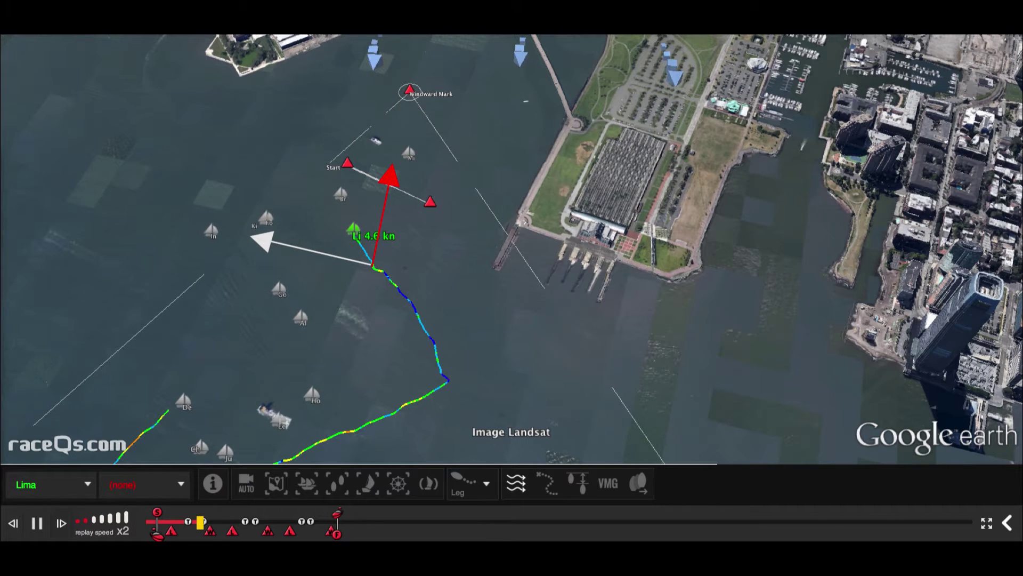
Step: Pause the replay and read several green segments' stats, ending at Course 213, Speed 4.0, VMG 2.5
{"action": "left_click", "coordinate": [36, 525]}
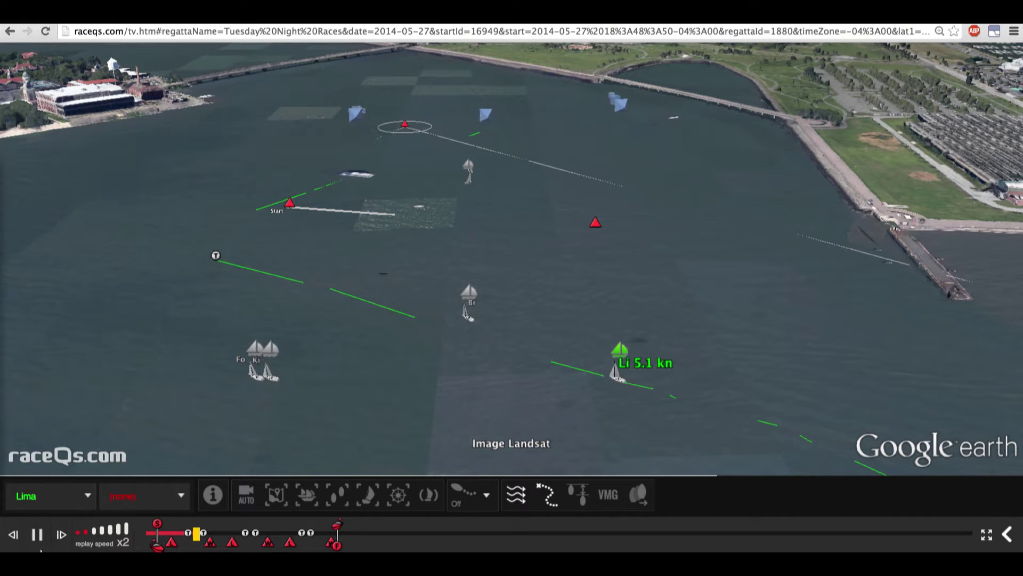
{"action": "key", "text": "space"}
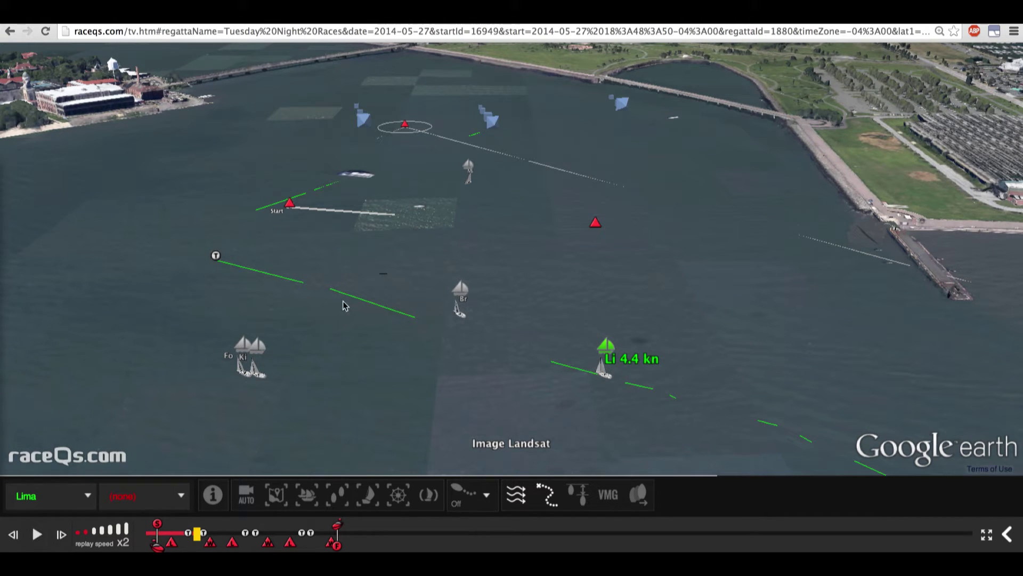
{"action": "left_click", "coordinate": [350, 300]}
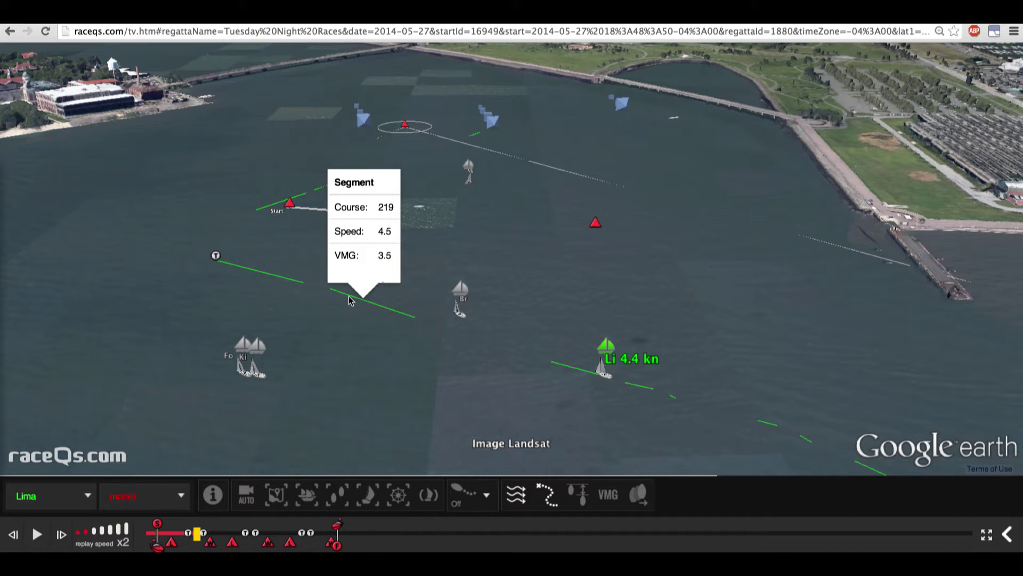
{"action": "left_click", "coordinate": [289, 281]}
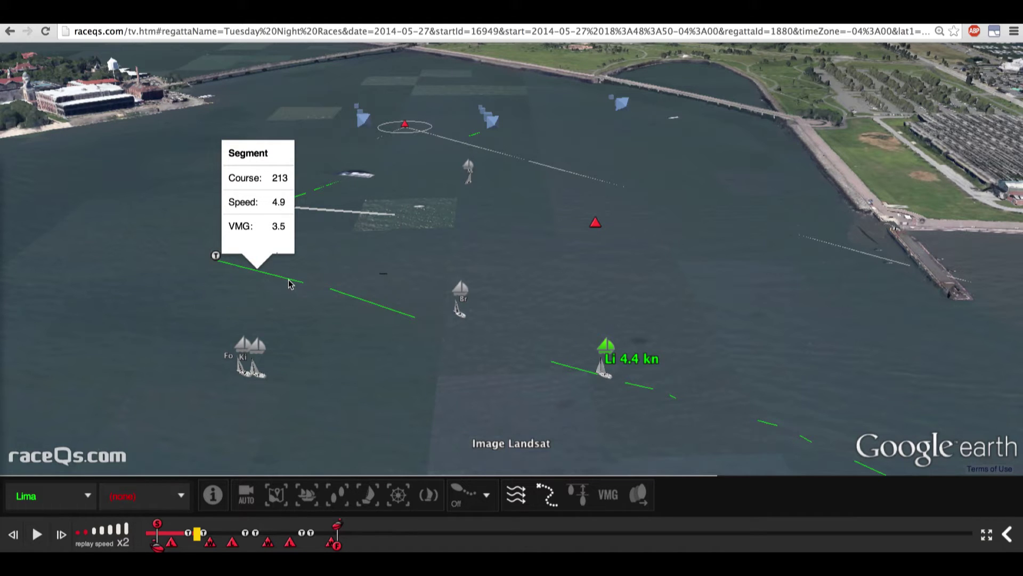
{"action": "left_click", "coordinate": [320, 194]}
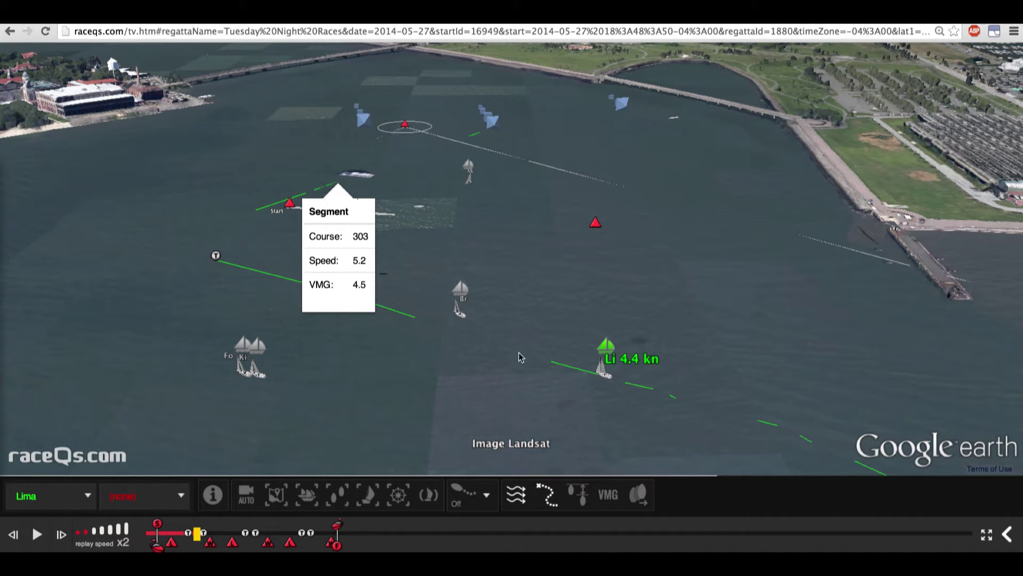
{"action": "left_click", "coordinate": [561, 368]}
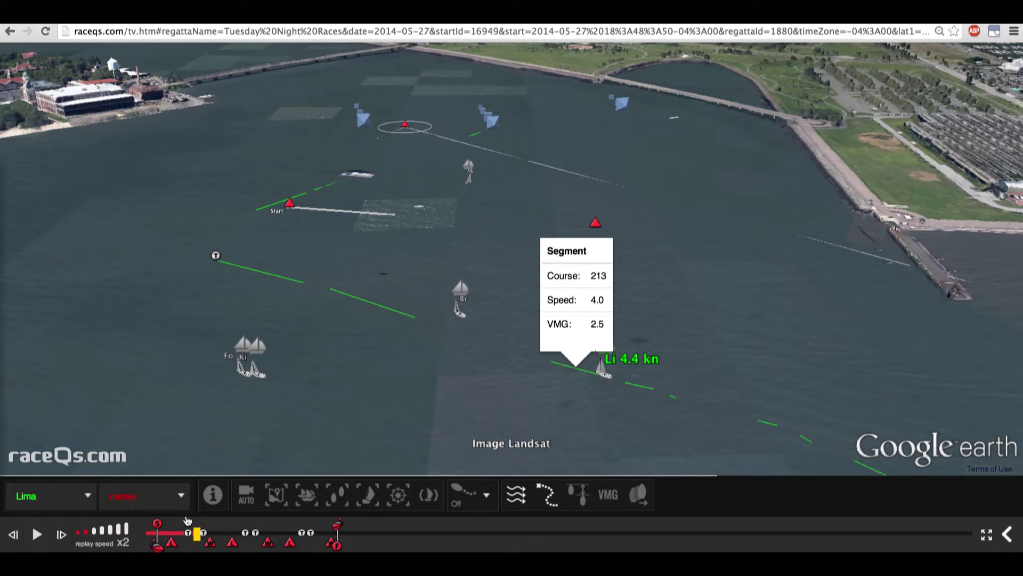
Step: Resume the replay and zoom in close above Lima near the start area
{"action": "left_click", "coordinate": [36, 534]}
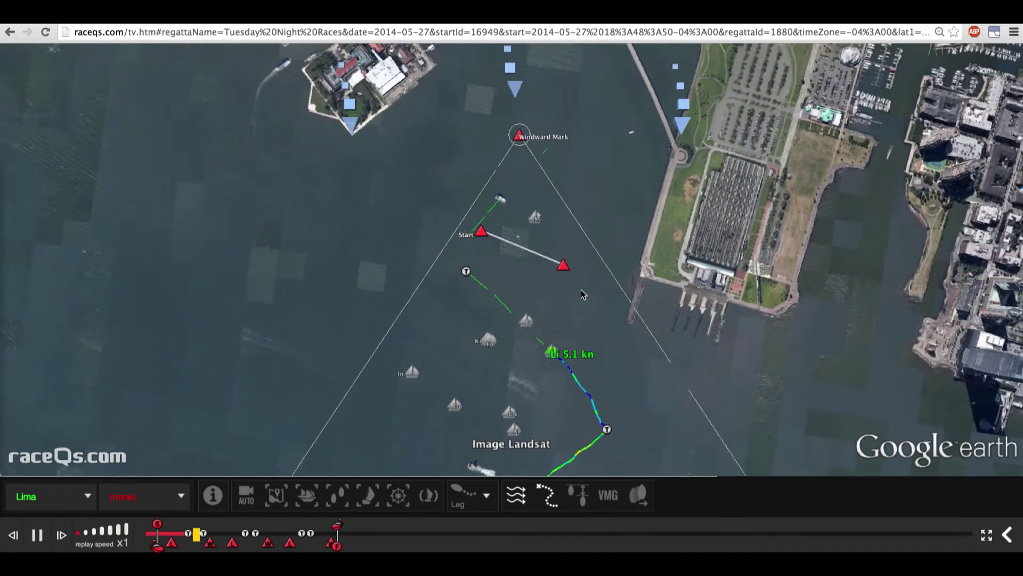
{"action": "scroll", "coordinate": [581, 289], "scroll_direction": "up", "scroll_amount": 3}
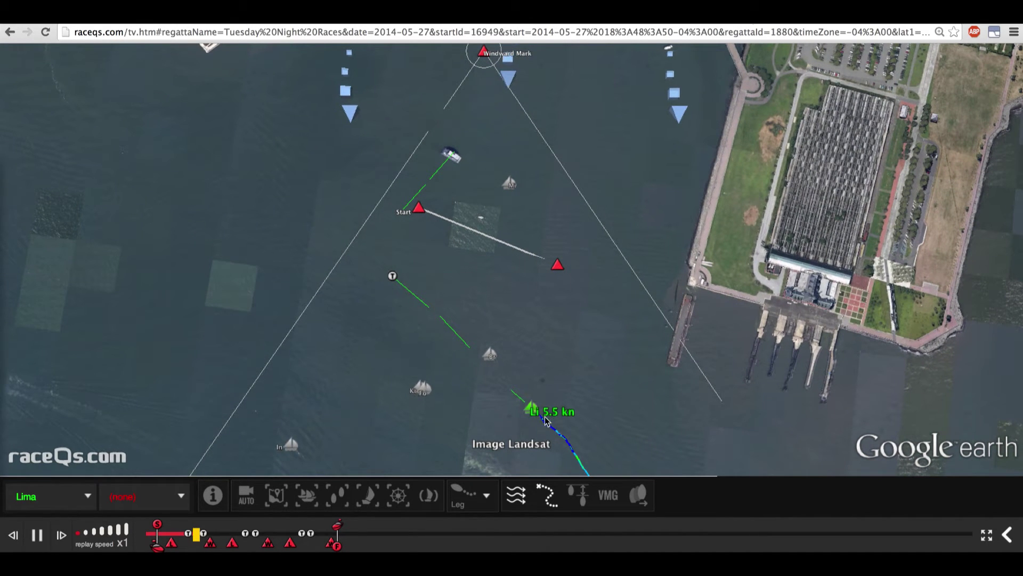
Step: Set the Leg track to Off, show the VMG polar overlay, and pause the replay
{"action": "left_click", "coordinate": [487, 496]}
{"action": "left_click", "coordinate": [483, 452]}
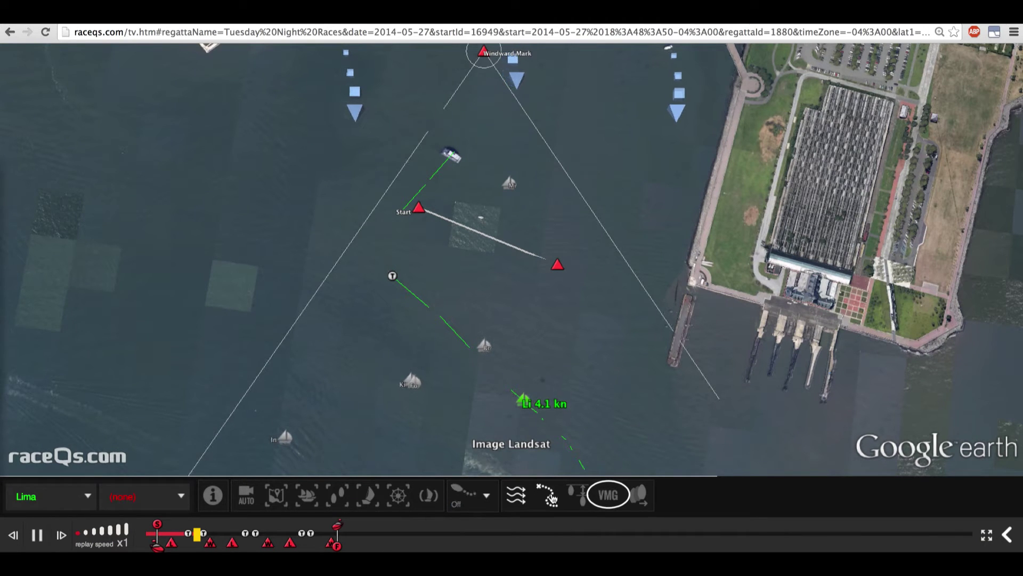
{"action": "left_click", "coordinate": [609, 495]}
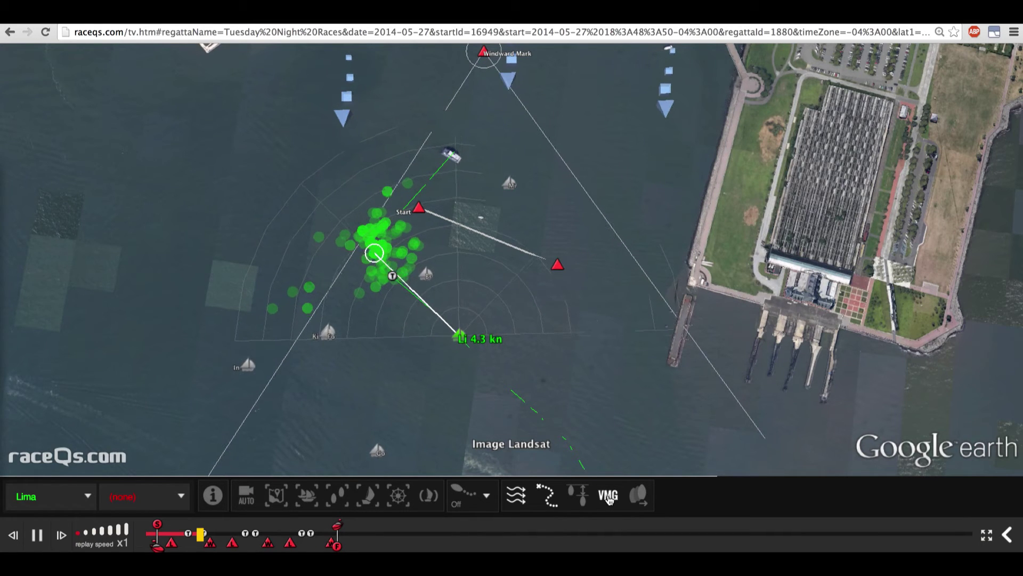
{"action": "left_click", "coordinate": [37, 534]}
Step: Resume the replay with Bravo as the followed boat inside its VMG overlay
{"action": "left_click", "coordinate": [37, 534]}
{"action": "left_click", "coordinate": [349, 411]}
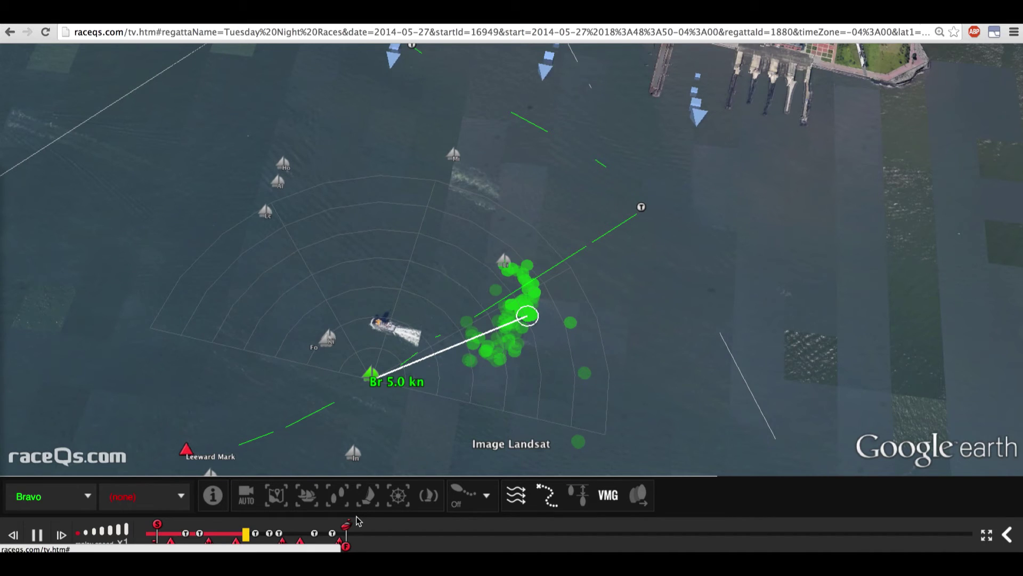
{"action": "left_click", "coordinate": [85, 497]}
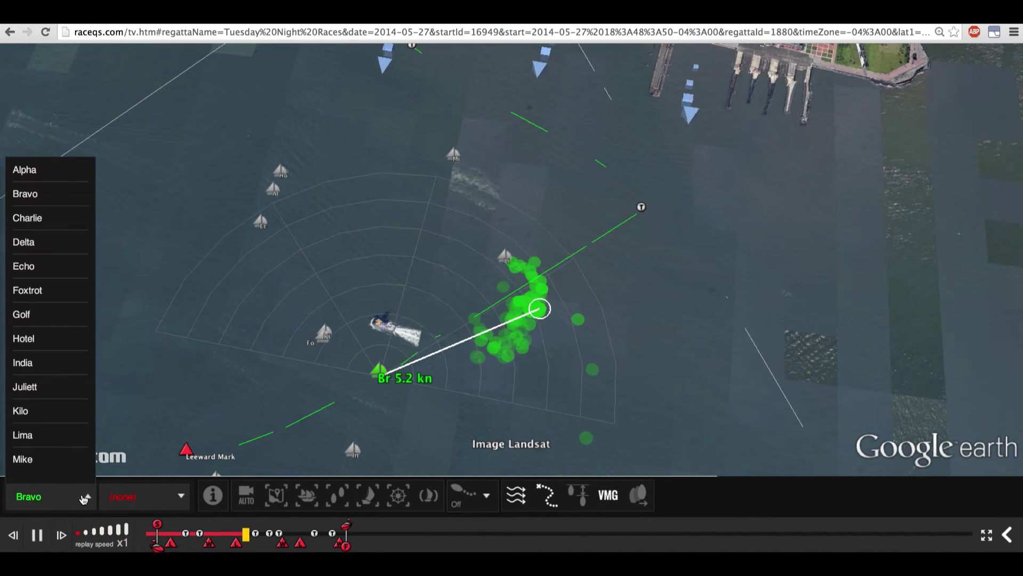
Step: Pick Foxtrot from the boat list so the VMG overlay follows it at 3.4 kn
{"action": "left_click", "coordinate": [52, 298]}
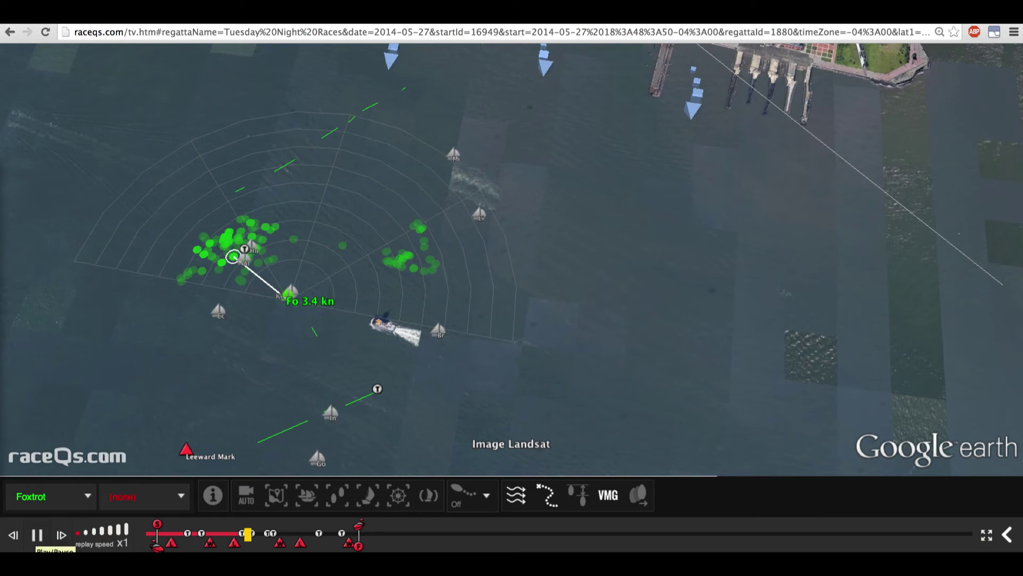
Step: Show a 3 min track with the view reset, run the replay briefly, then pause
{"action": "left_click", "coordinate": [368, 496]}
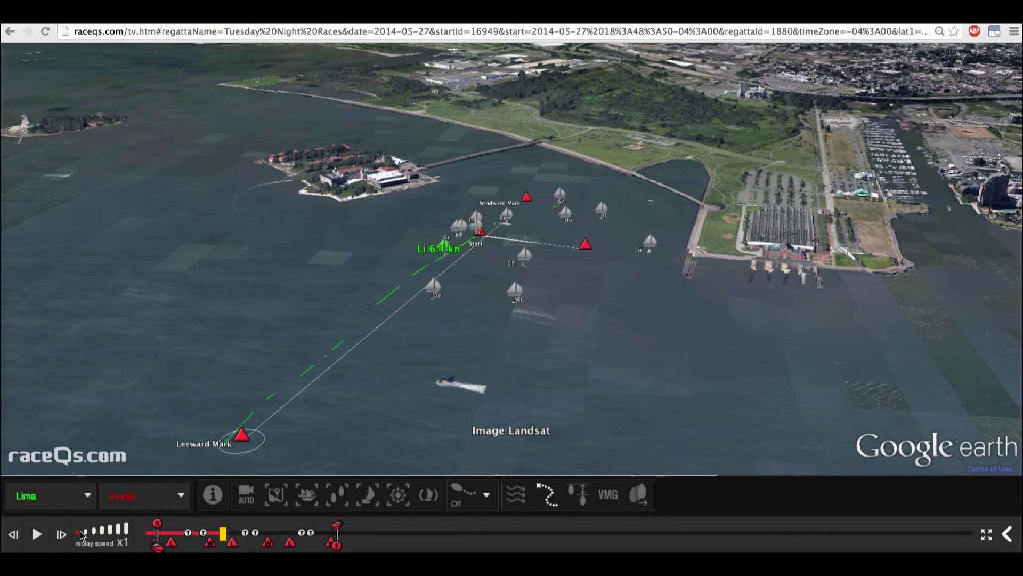
{"action": "left_click", "coordinate": [37, 534]}
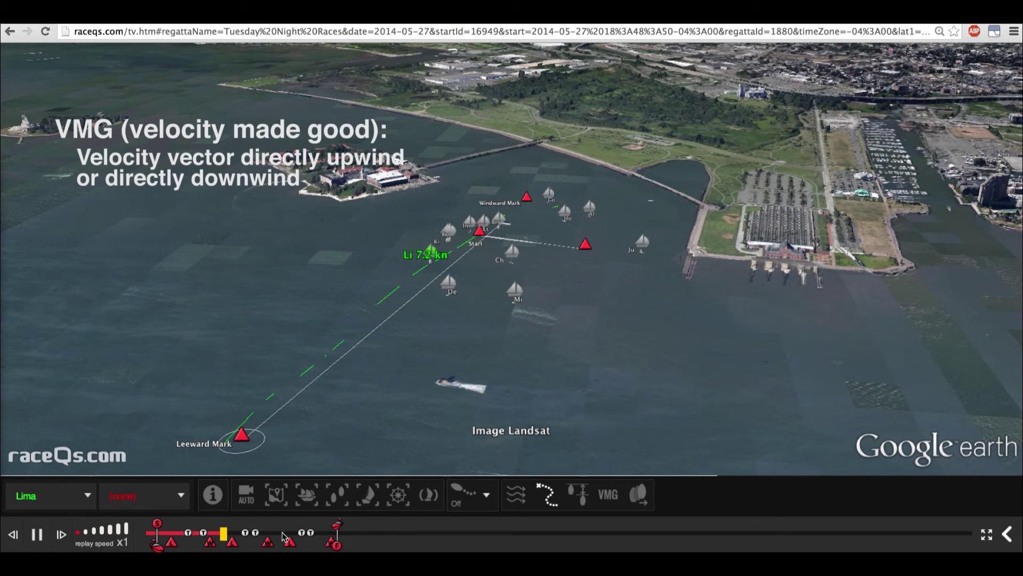
{"action": "left_click", "coordinate": [37, 534]}
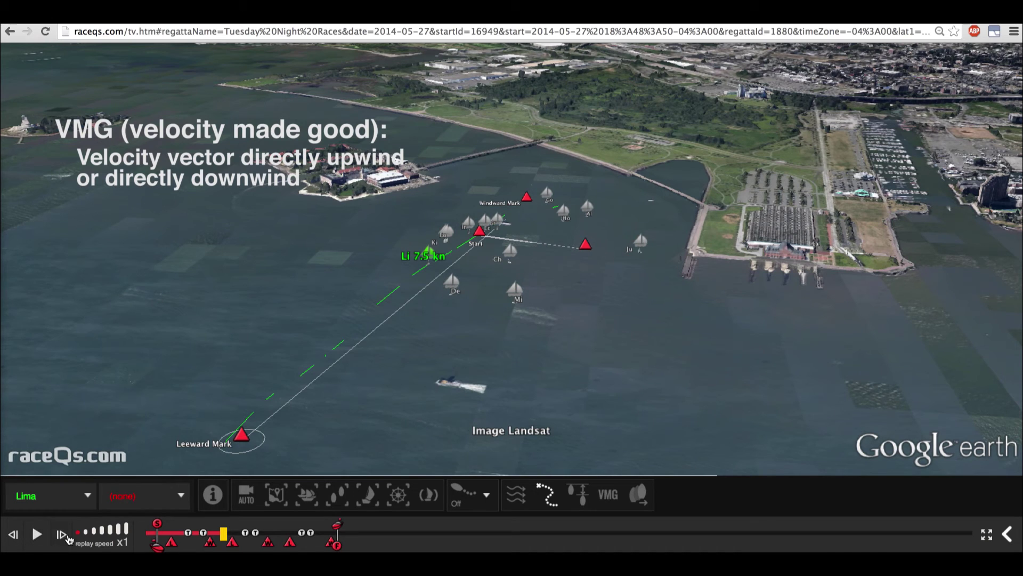
Step: Fly in on Lima's upwind track and read segment stats: 101/6.6/6.2, then 100/5.1/4.9
{"action": "double_click", "coordinate": [387, 302]}
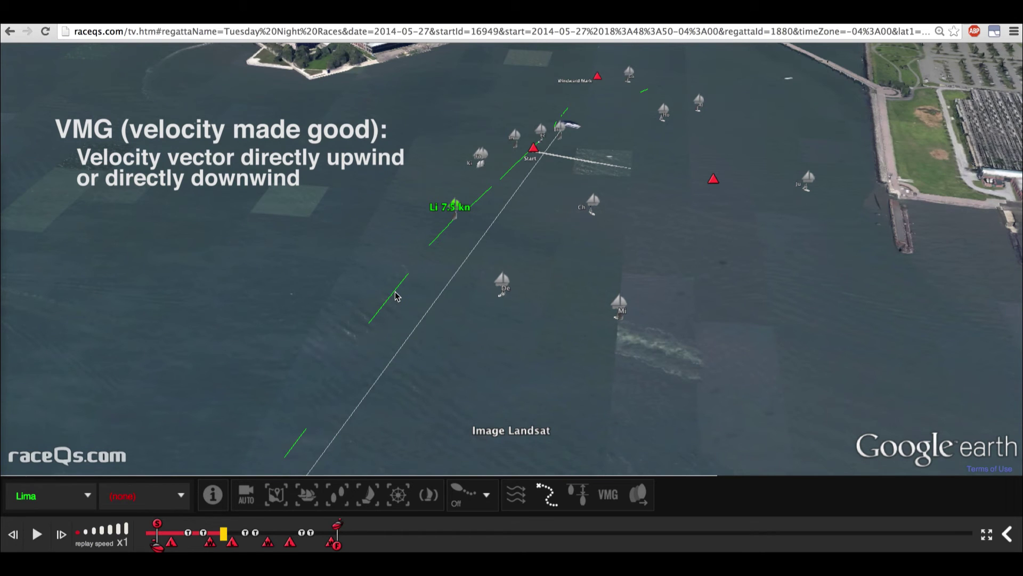
{"action": "left_click", "coordinate": [395, 294]}
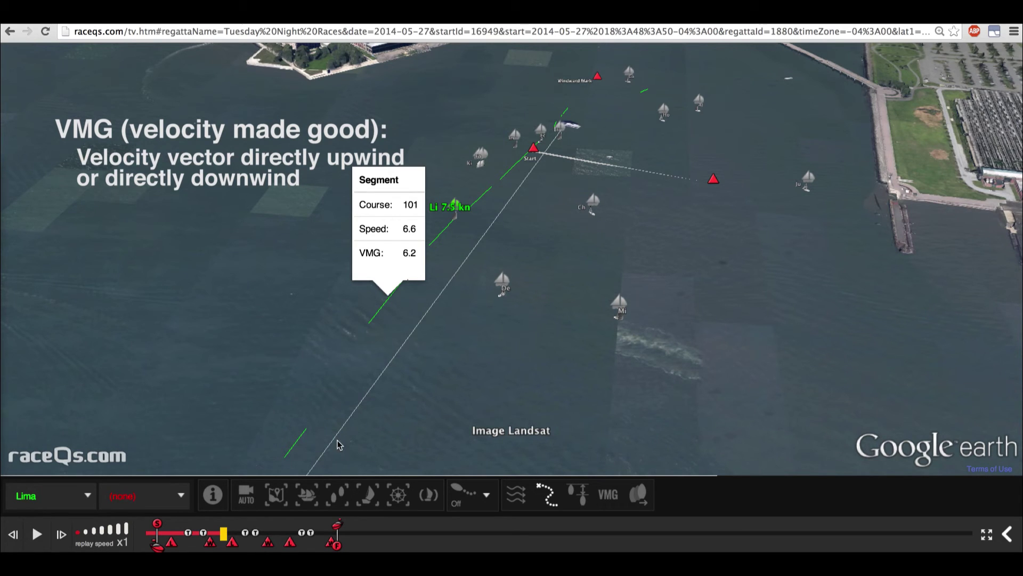
{"action": "left_click", "coordinate": [302, 437]}
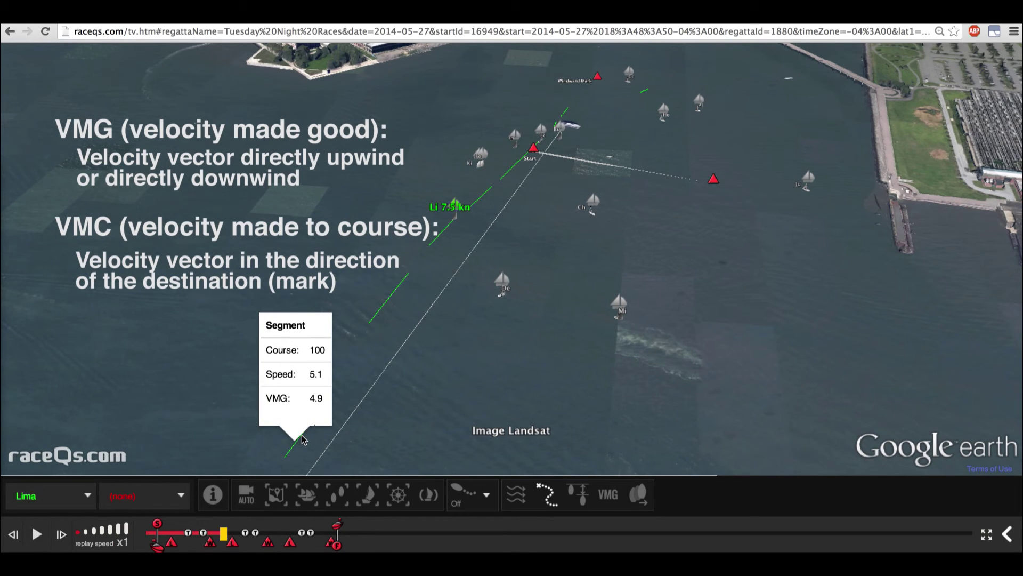
Step: Zoom out to the Leeward Mark and read a near-start segment: Course 104, Speed 7.6, VMG 6.9
{"action": "scroll", "coordinate": [398, 348], "scroll_direction": "down", "scroll_amount": 3}
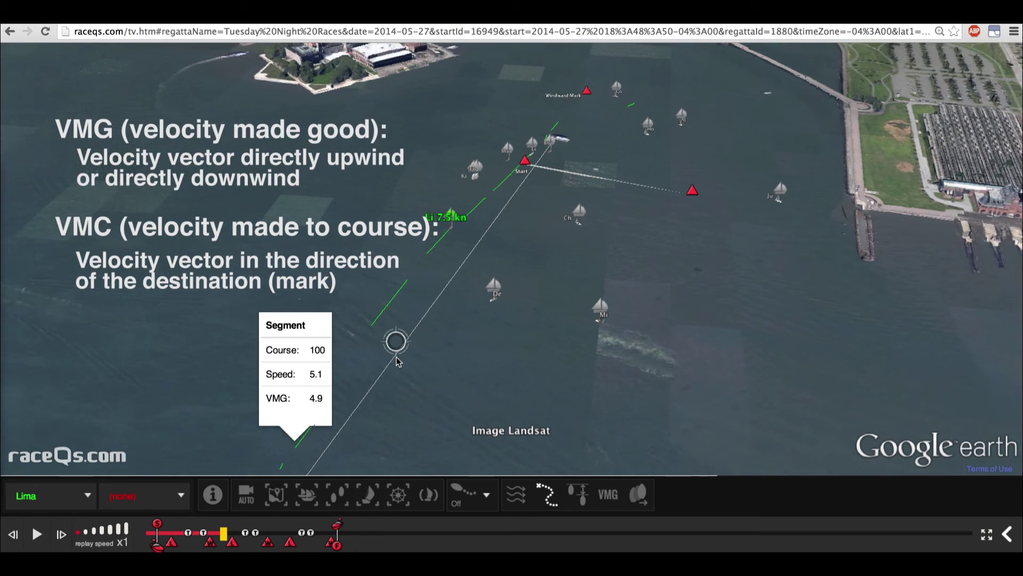
{"action": "left_click_drag", "start_coordinate": [390, 411], "coordinate": [431, 310]}
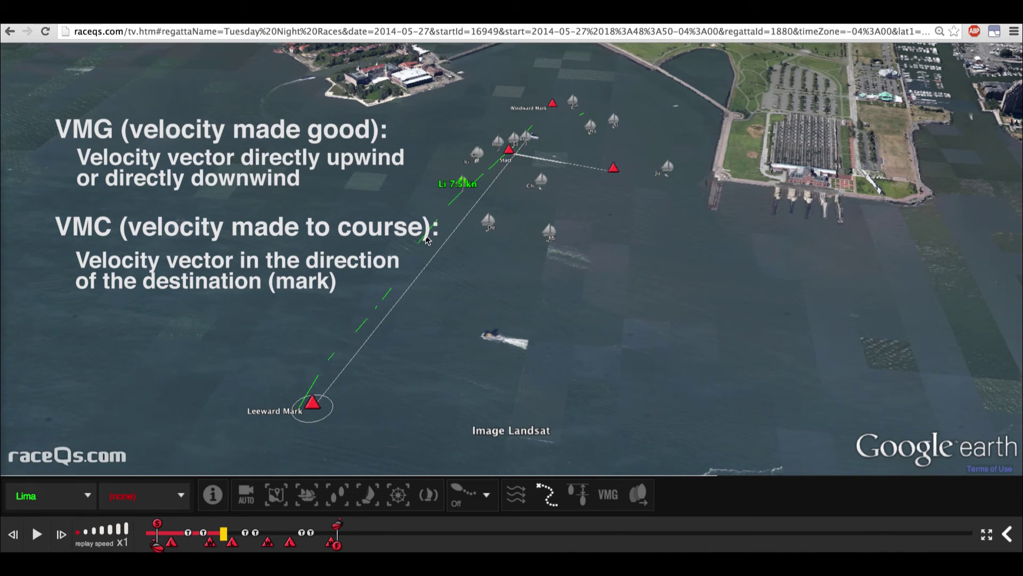
{"action": "left_click", "coordinate": [456, 202]}
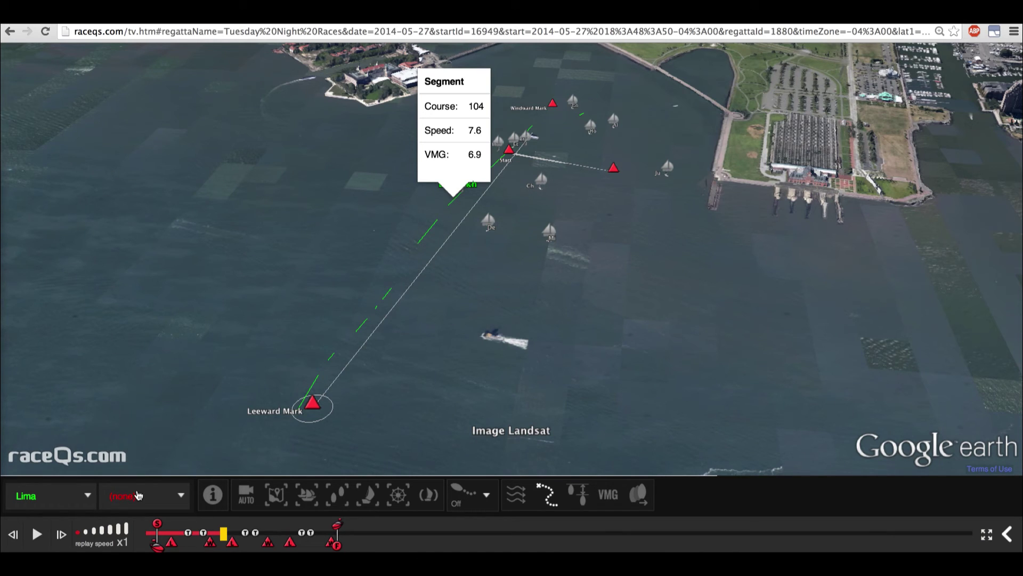
Step: Resume the race replay at x2 speed
{"action": "left_click", "coordinate": [37, 538]}
{"action": "left_click", "coordinate": [86, 532]}
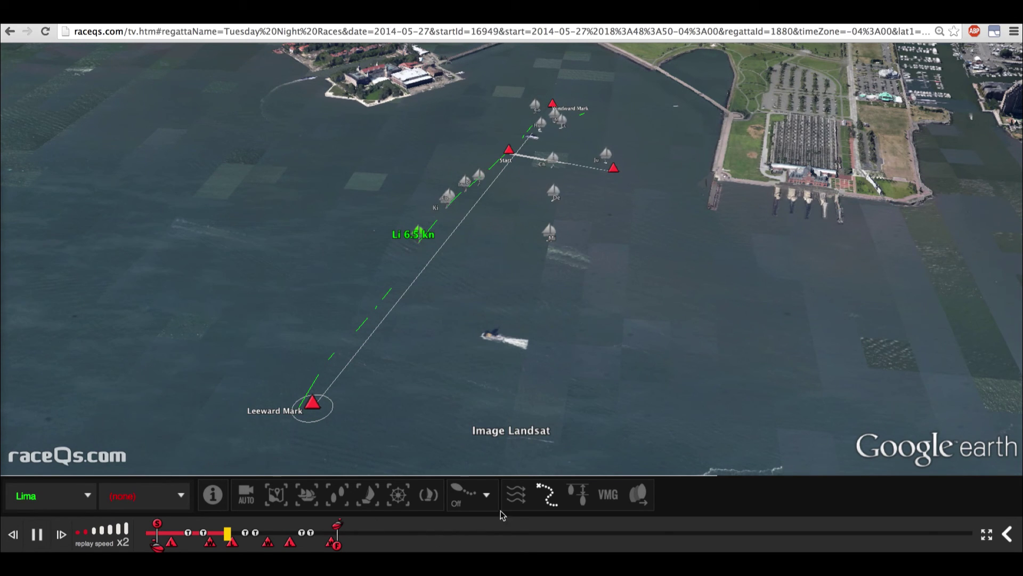
Step: Hide Lima's dashed track trail and display its VMG polar of green dots
{"action": "left_click", "coordinate": [551, 498]}
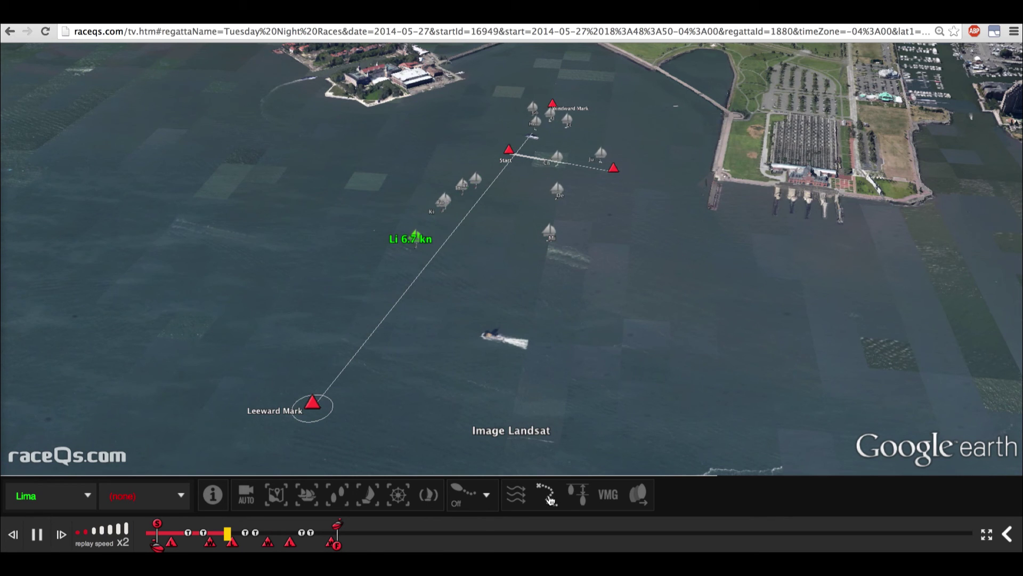
{"action": "left_click", "coordinate": [607, 494]}
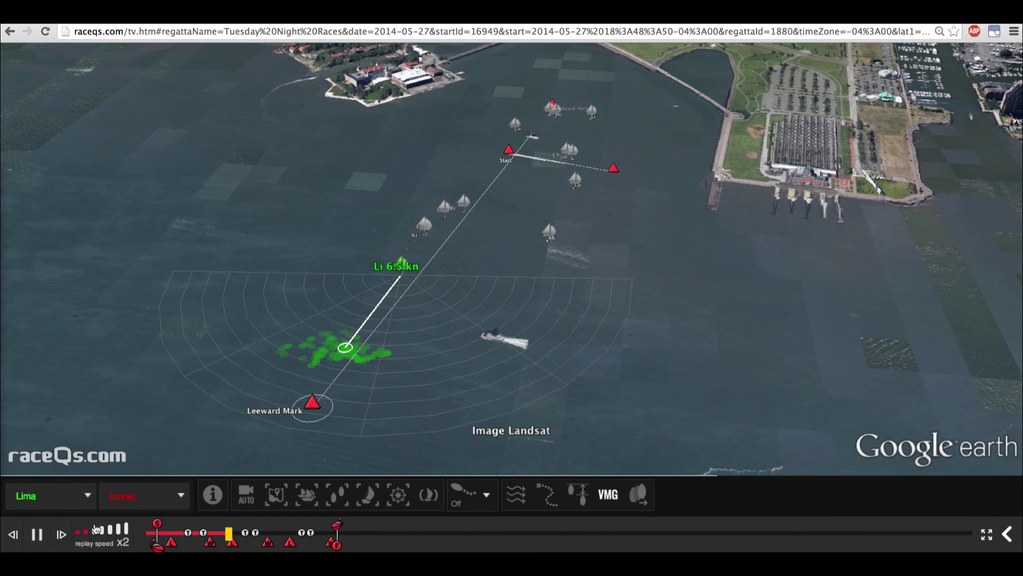
Step: Follow Kilo, then India, then Lima again to compare their VMG polars
{"action": "left_click", "coordinate": [85, 500]}
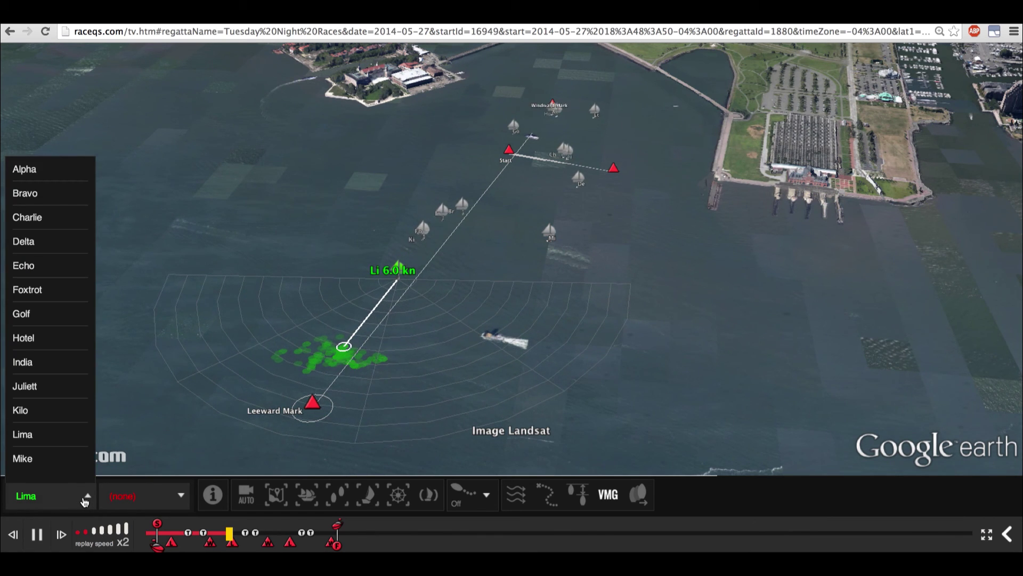
{"action": "left_click", "coordinate": [70, 419]}
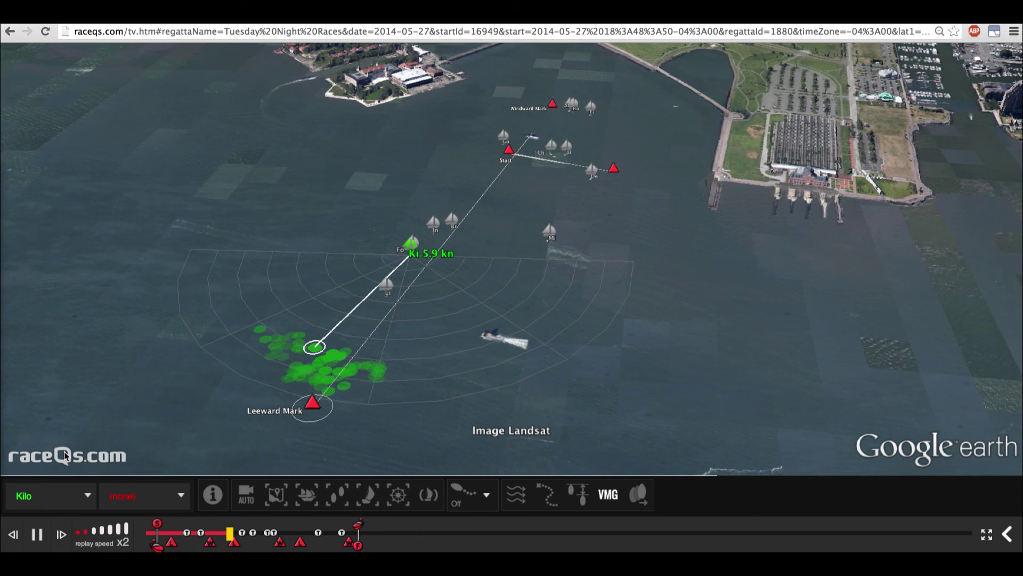
{"action": "left_click", "coordinate": [71, 496]}
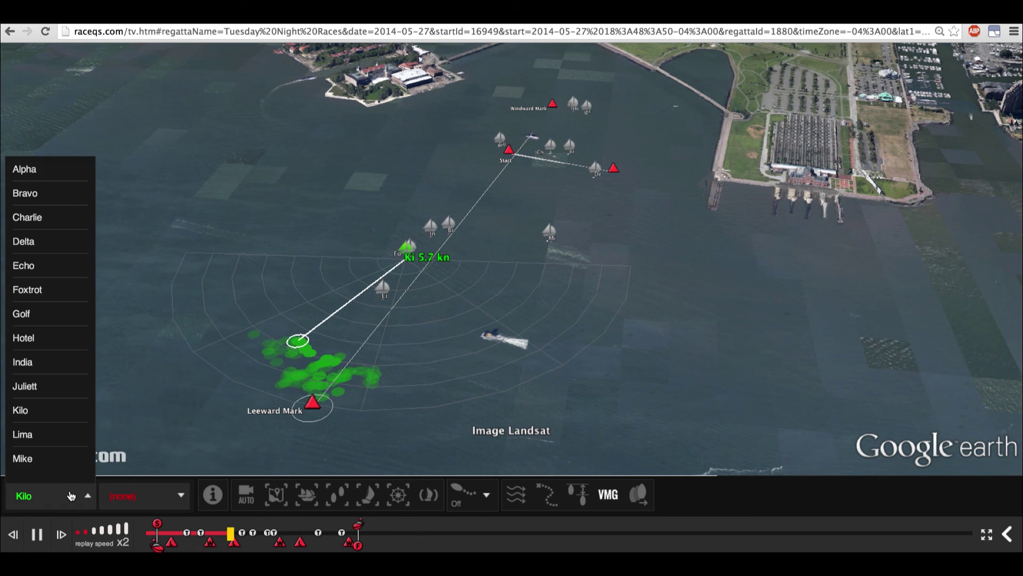
{"action": "left_click", "coordinate": [62, 362]}
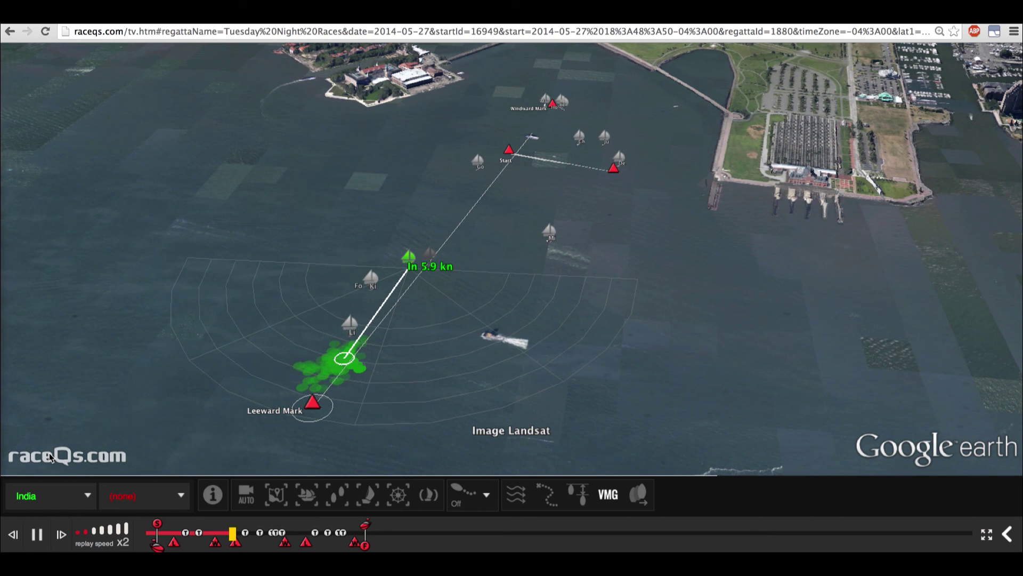
{"action": "left_click", "coordinate": [79, 501]}
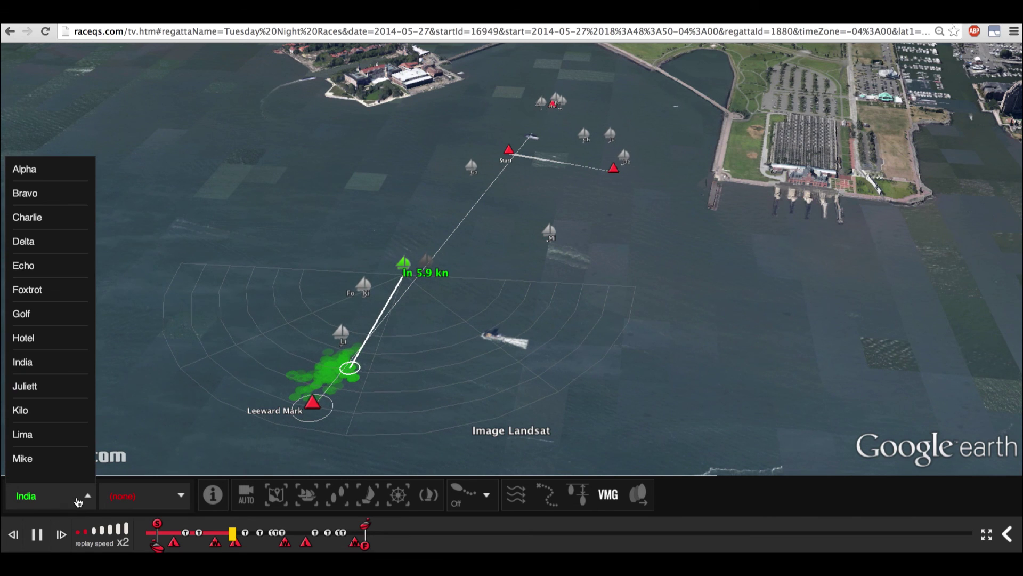
{"action": "left_click", "coordinate": [61, 443]}
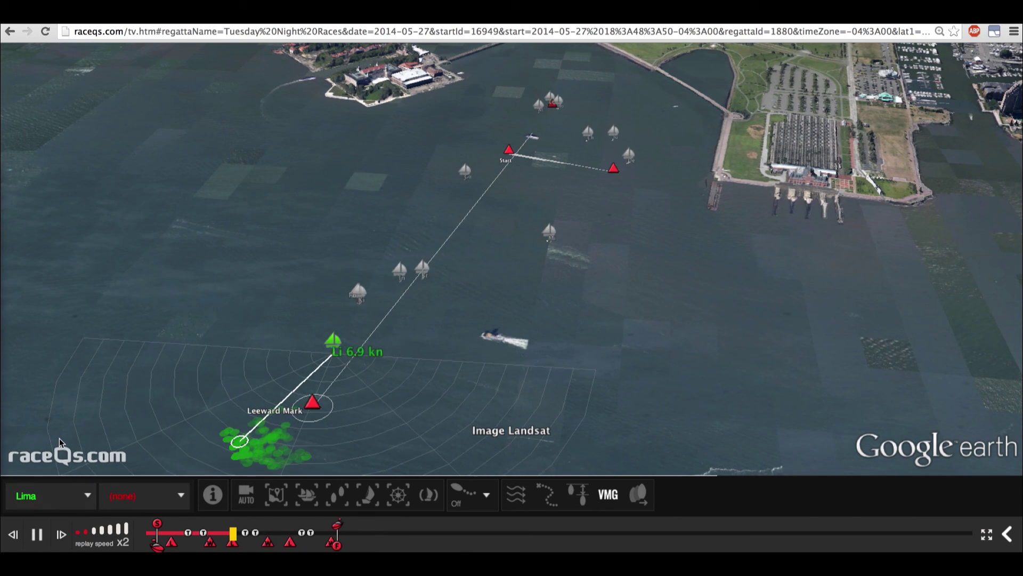